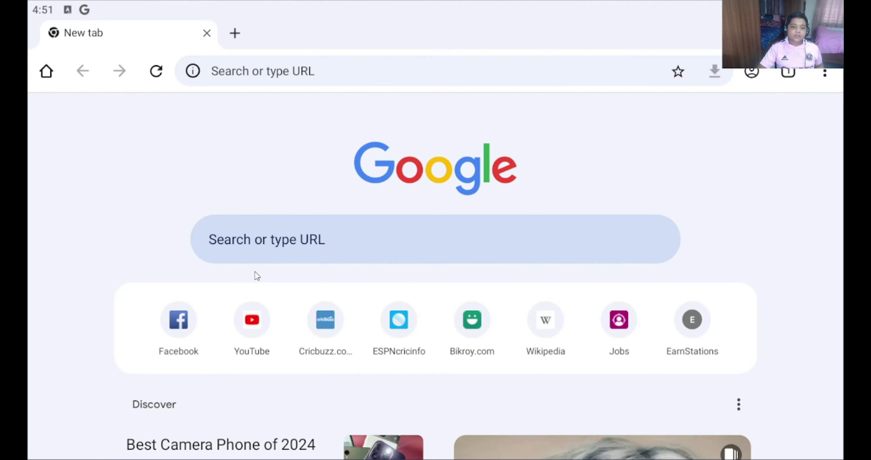
Rerun the Google search for 'sportzfy apk' from the Chrome address-bar history
click(304, 229)
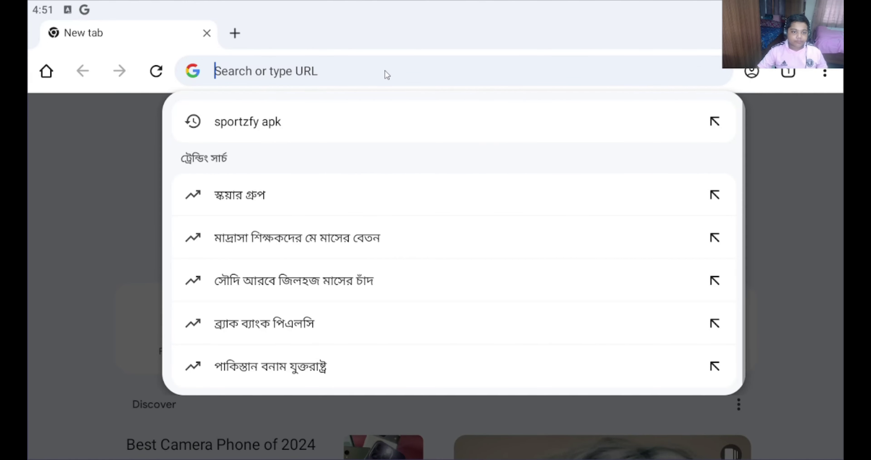
click(324, 130)
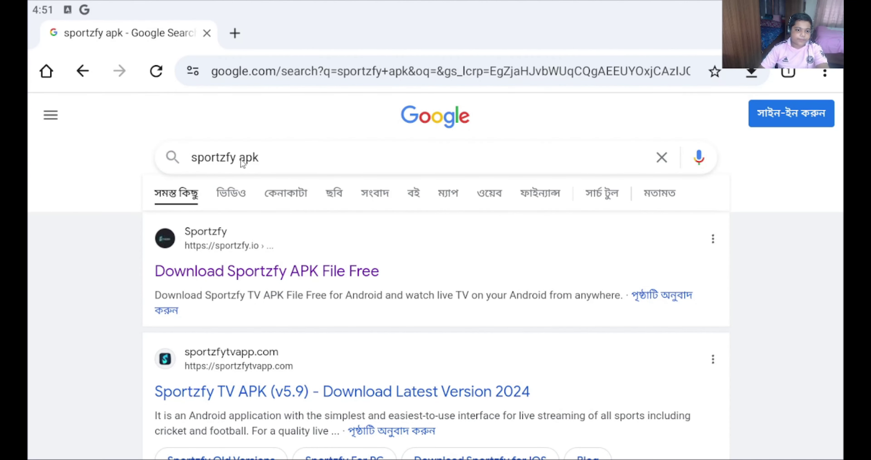
click(264, 158)
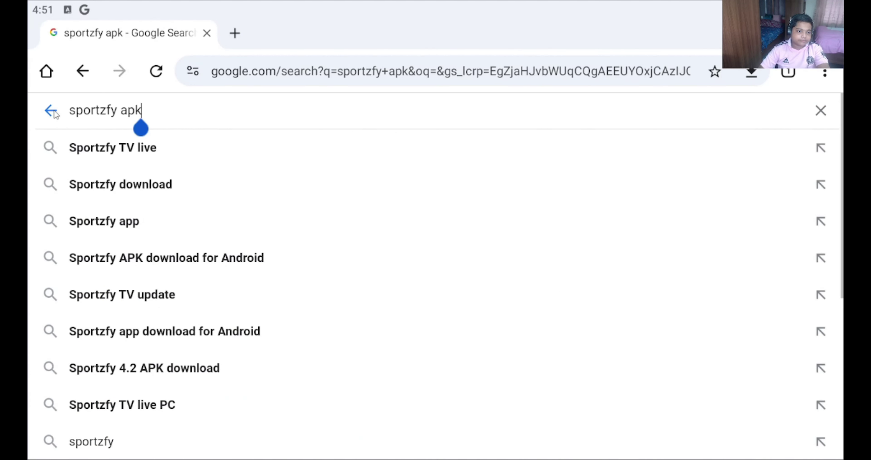
key(Return)
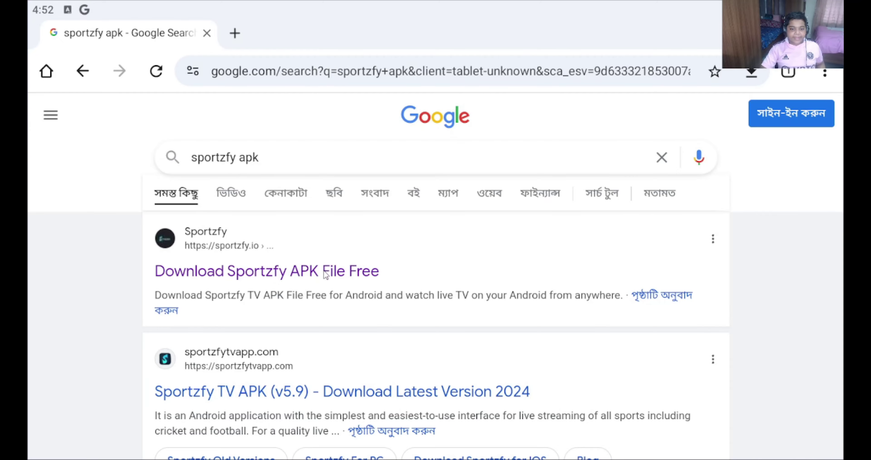
Open the sportzfy.io 'Download Sportzfy APK File Free' page and request the Sportzfy APK v5.9 download
click(341, 271)
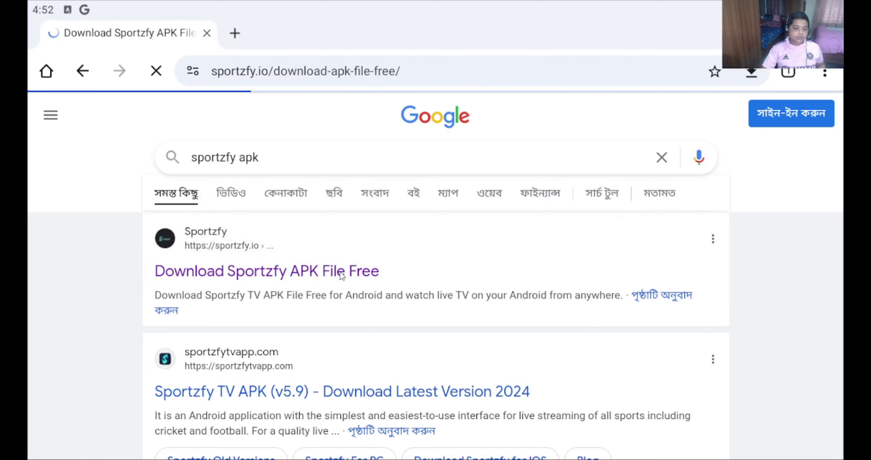
scroll(362, 284, down, 15)
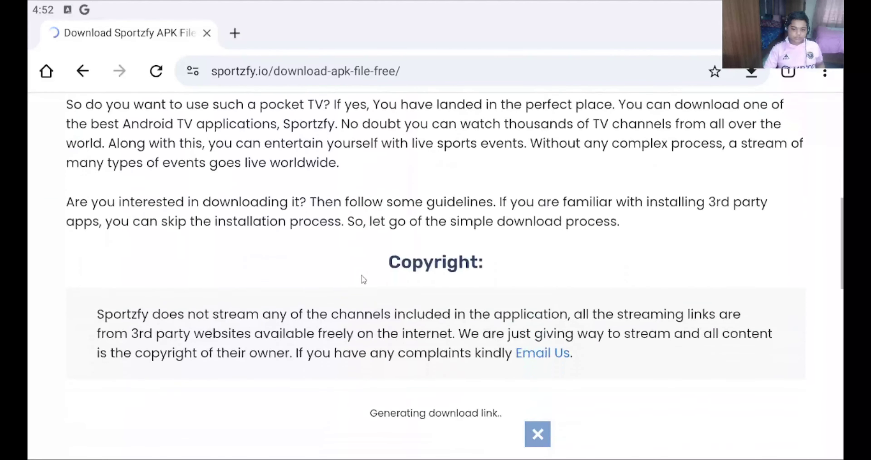
scroll(362, 274, down, 4)
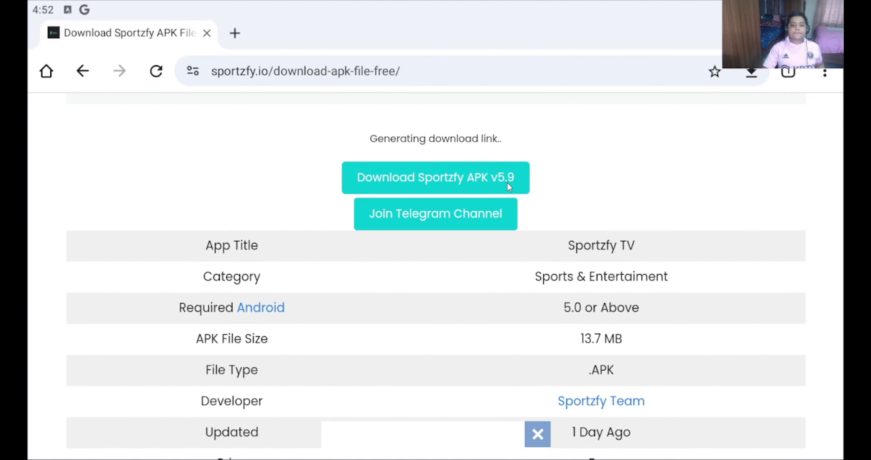
click(415, 175)
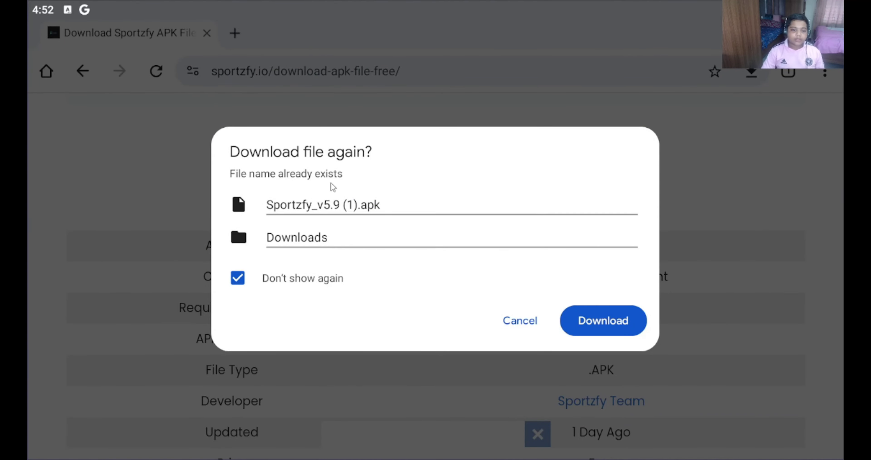
Confirm the repeat download, then install Sportzfy_v5.9 from Media Manager as an update
click(601, 319)
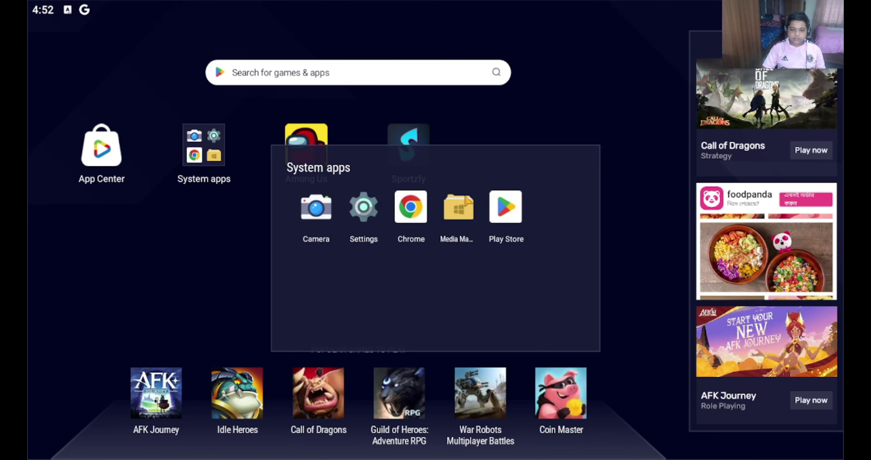
click(455, 201)
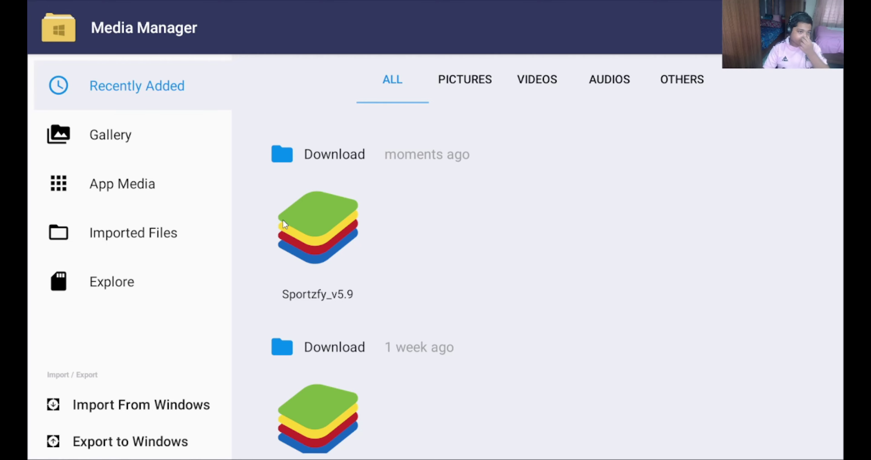
click(329, 260)
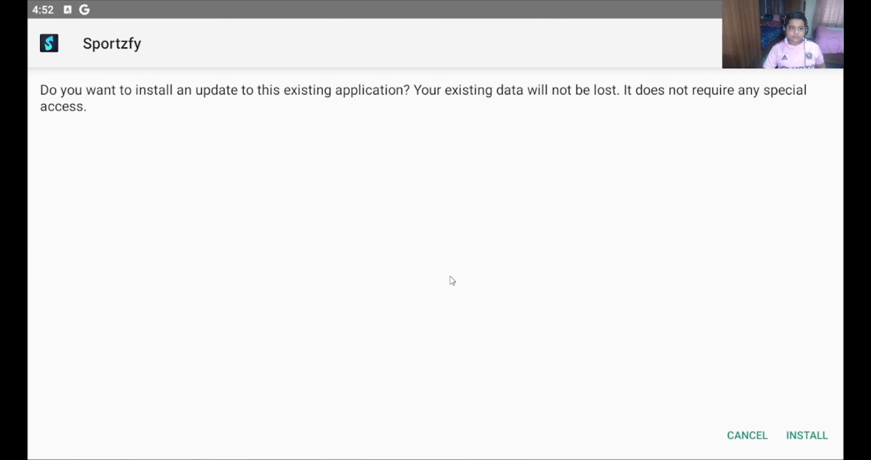
click(798, 436)
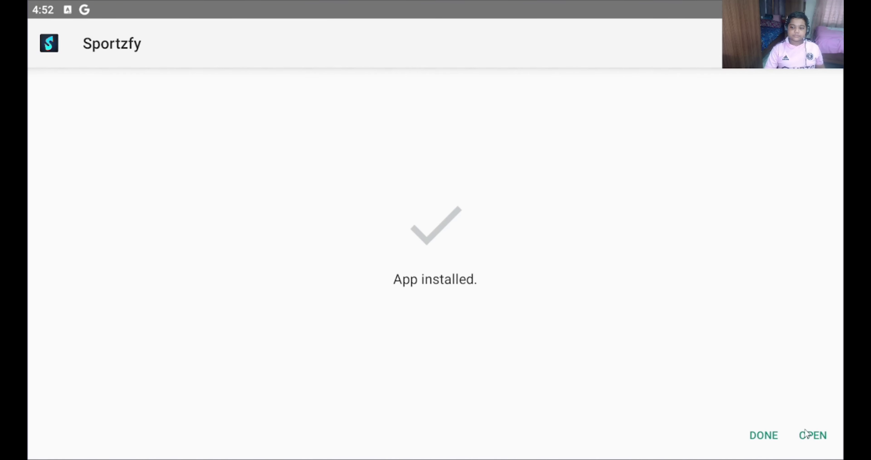
Open the newly installed Sportzfy, skip its ad, and browse the Live Events cricket and football list
click(806, 433)
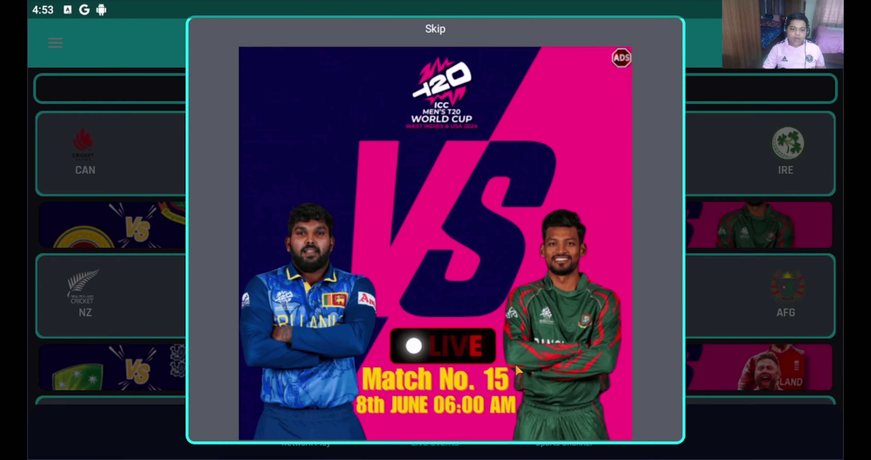
click(436, 36)
scroll(475, 179, down, 3)
scroll(475, 180, up, 3)
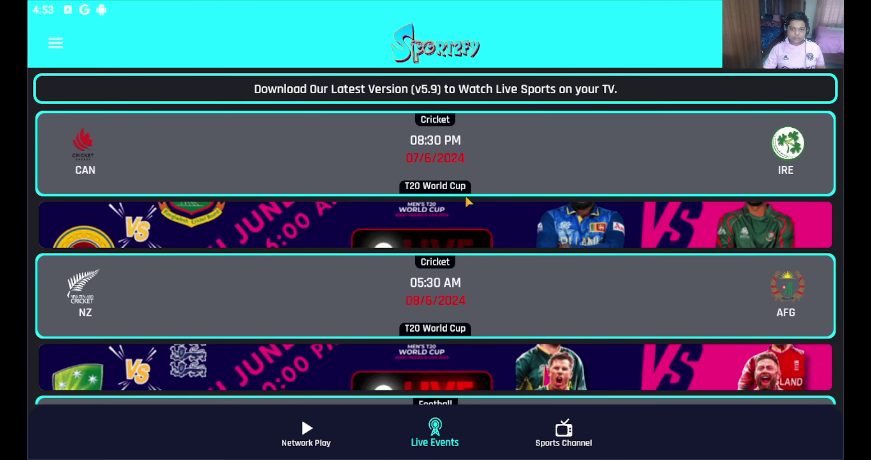
scroll(466, 202, down, 5)
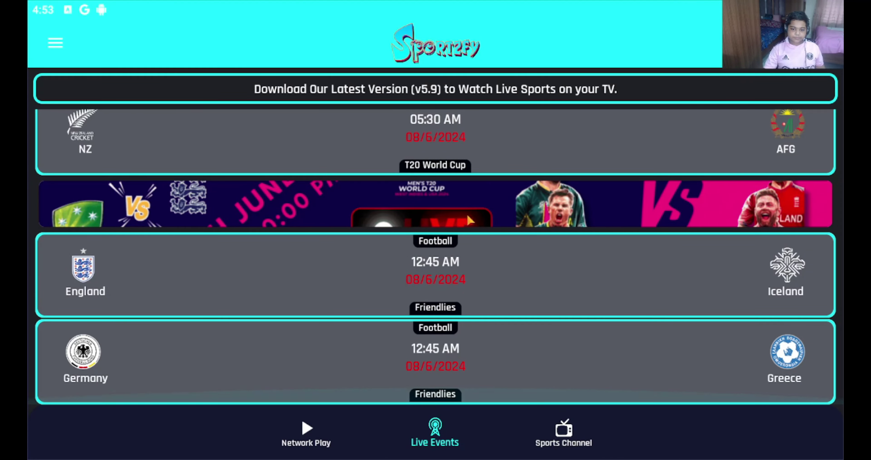
scroll(321, 284, up, 3)
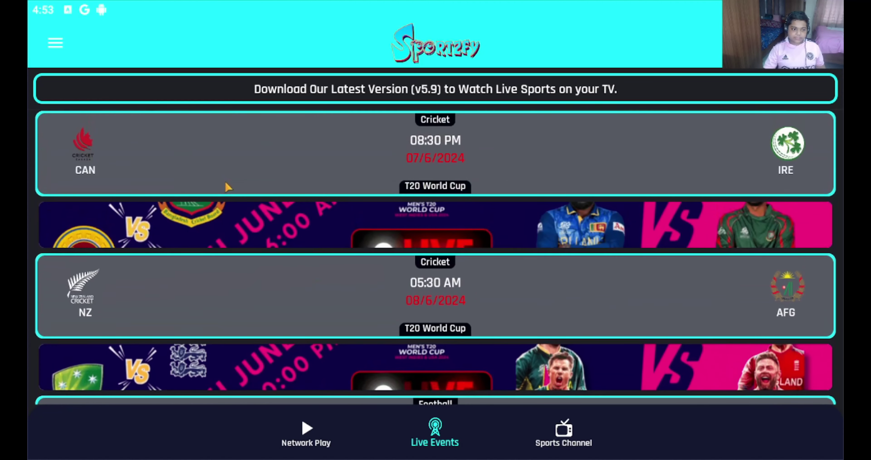
scroll(248, 158, down, 5)
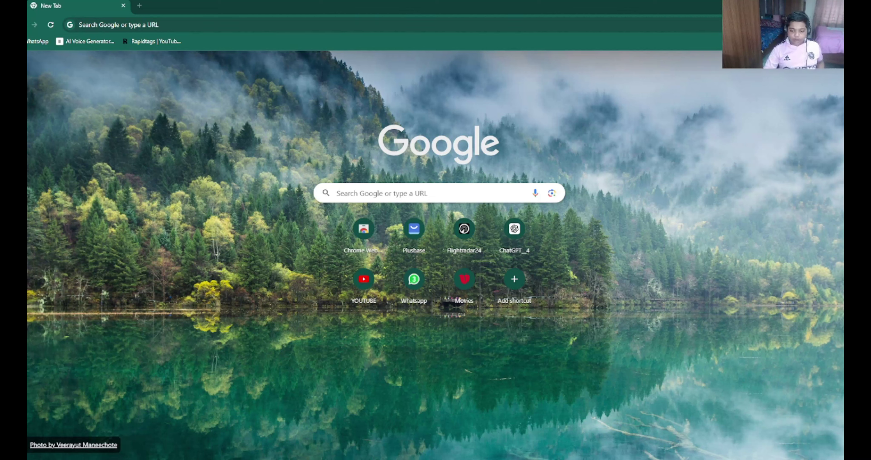
Search Google for BlueStacks via the 'blue' suggestion and open the official bluestacks.com site
click(382, 199)
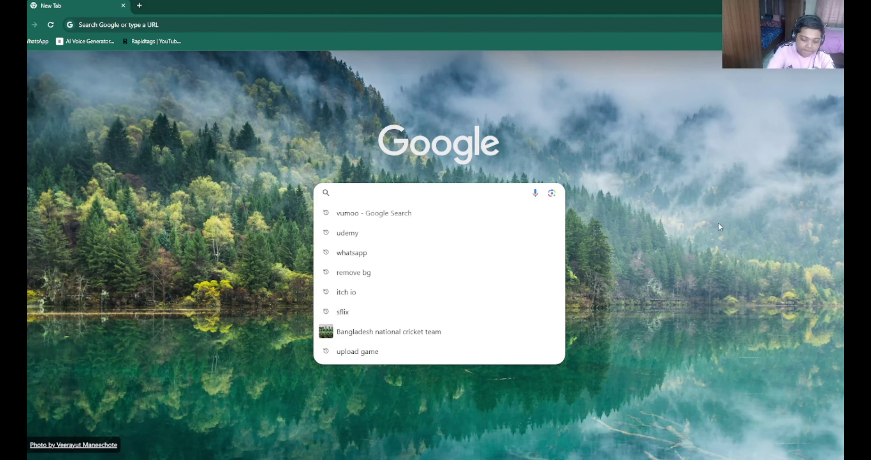
text(blue)
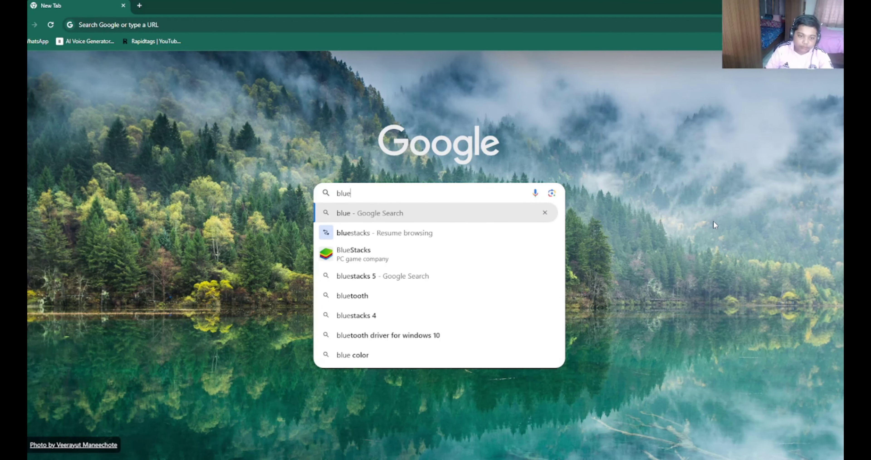
click(459, 258)
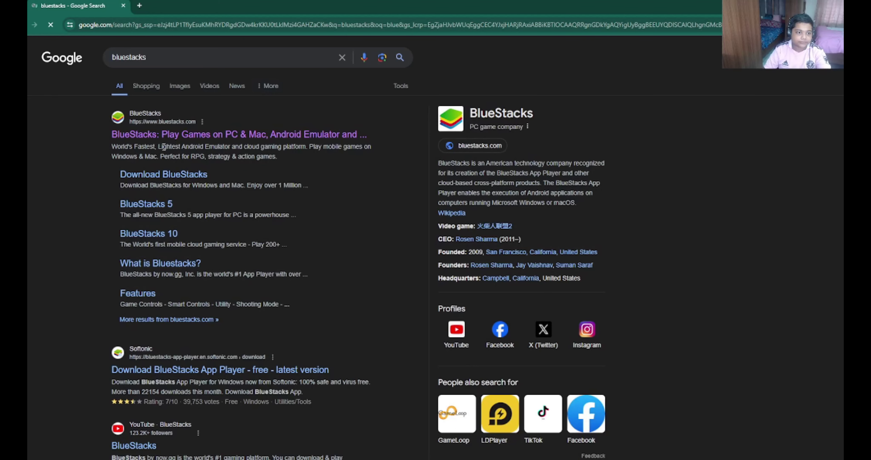
click(180, 135)
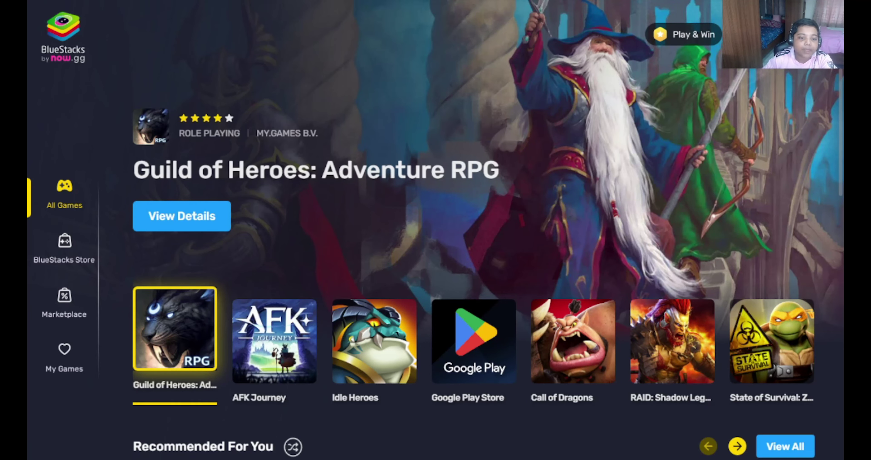
Switch from the BlueStacks game launcher to the App Player's Android home screen
scroll(436, 230, down, 3)
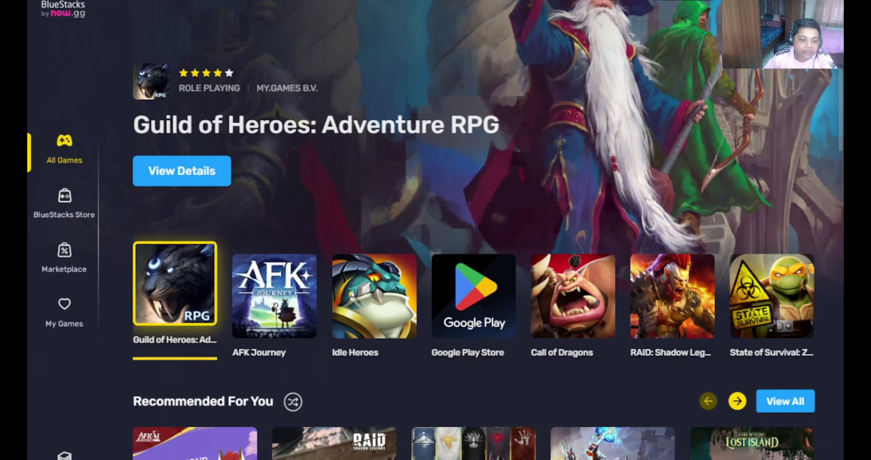
scroll(436, 230, down, 1)
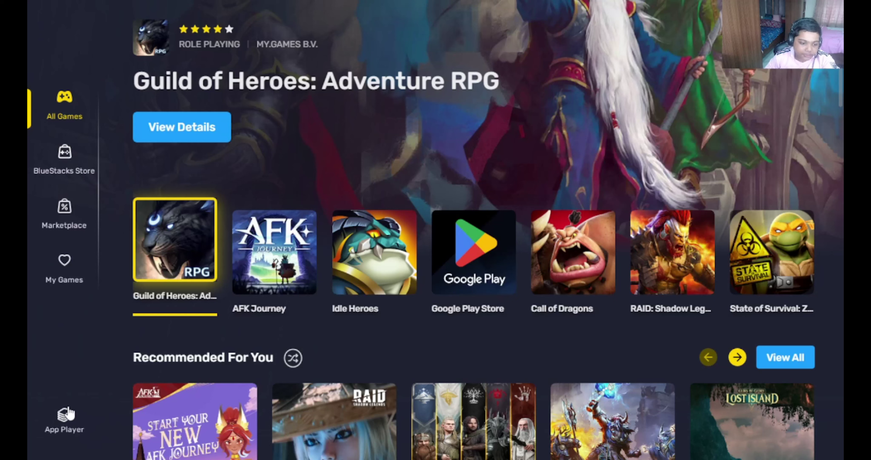
click(67, 413)
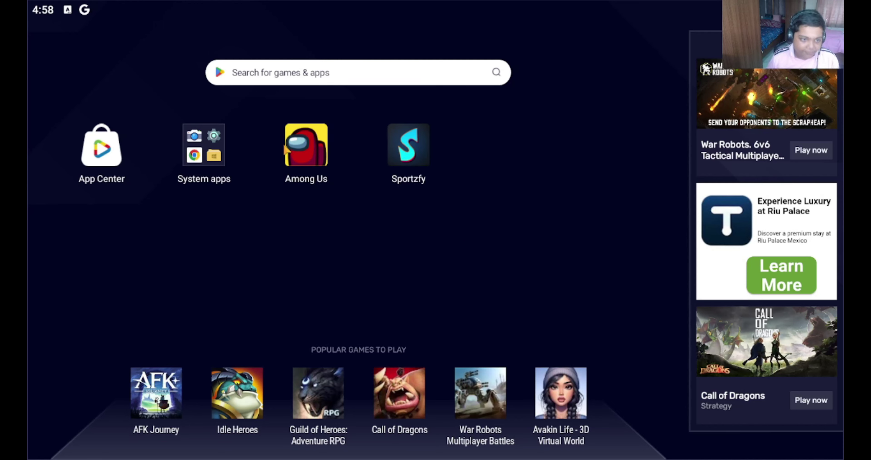
Launch Chrome from System apps and rerun the Google search for 'sportzfy apk'
click(214, 147)
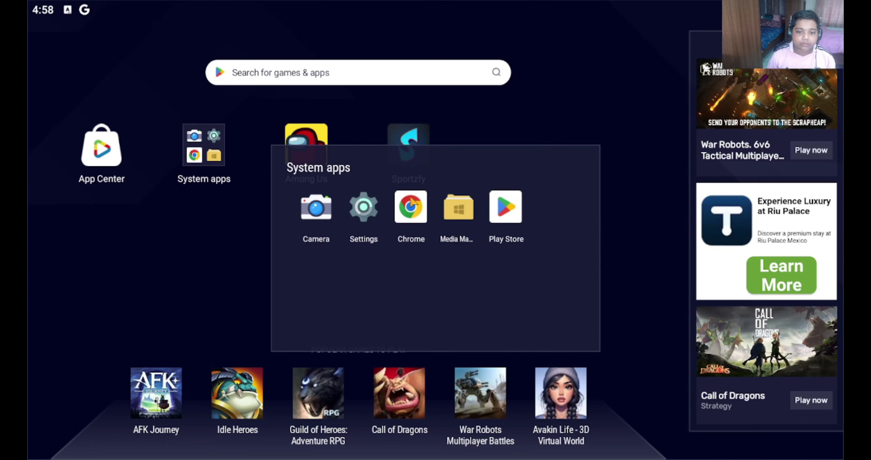
click(416, 203)
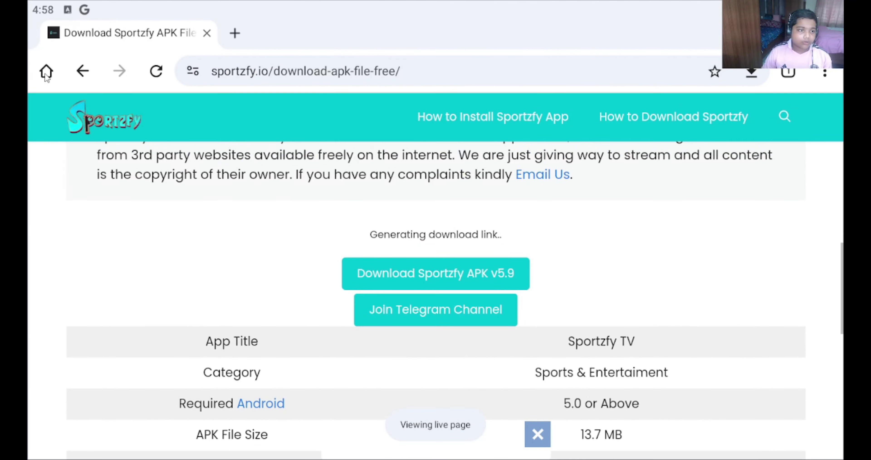
click(47, 73)
click(341, 251)
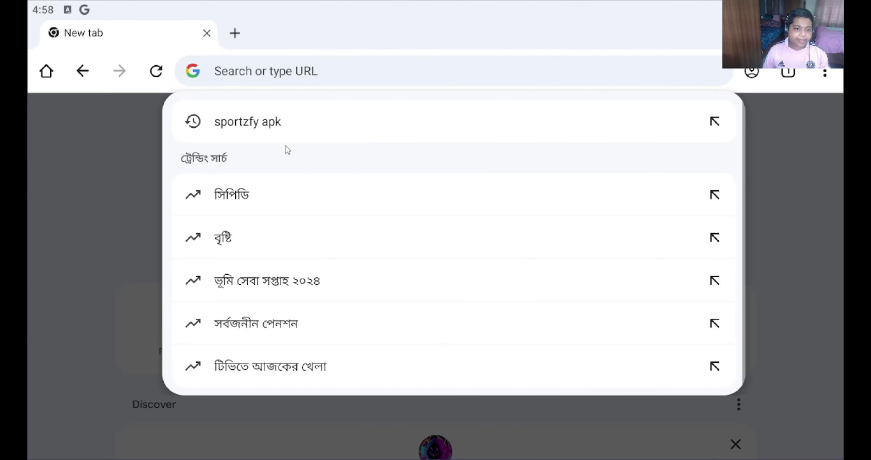
click(302, 130)
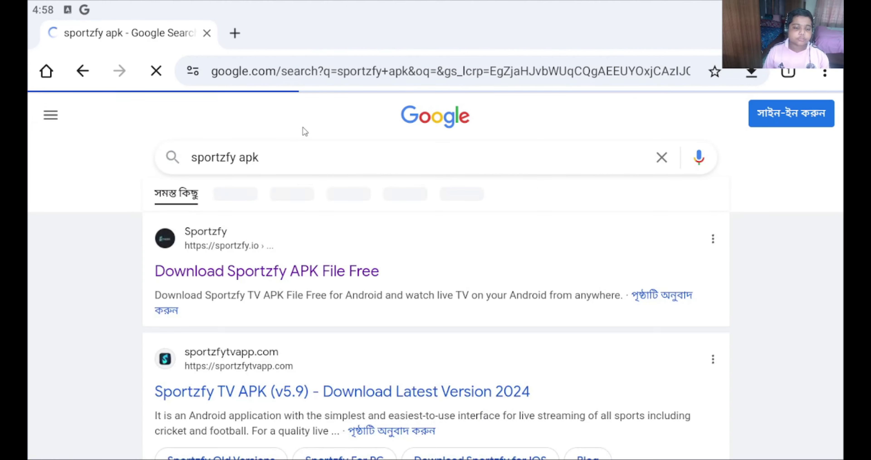
On the sportzfy.io page, request Sportzfy APK v5.9 and confirm downloading Sportzfy_v5.9.apk again
click(276, 278)
scroll(430, 283, down, 10)
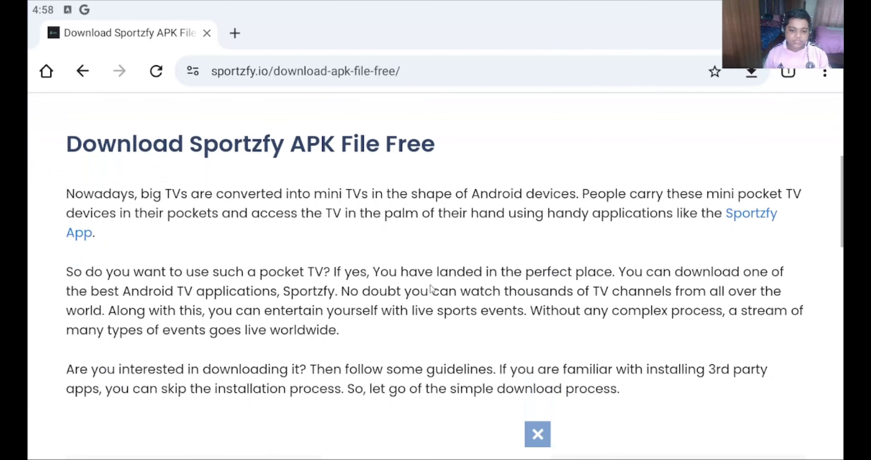
scroll(432, 289, down, 5)
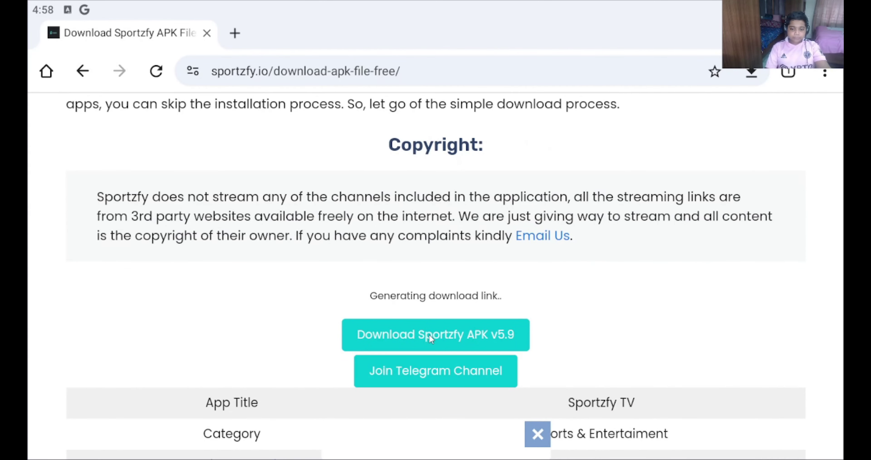
click(430, 338)
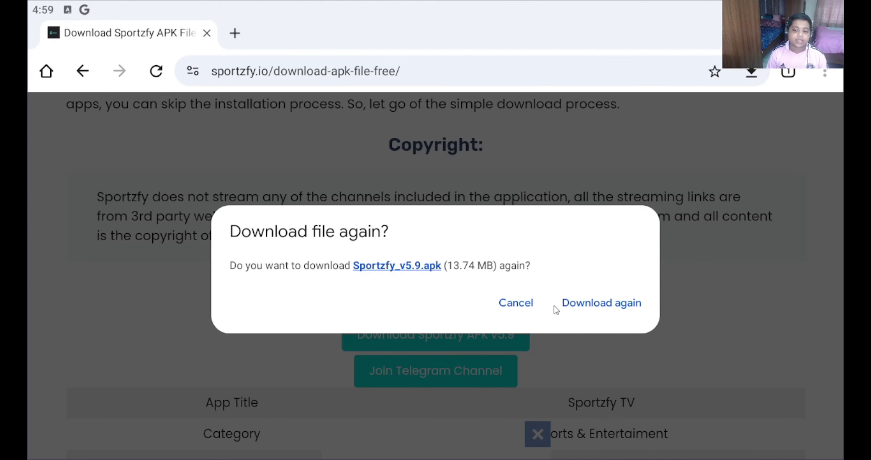
click(513, 302)
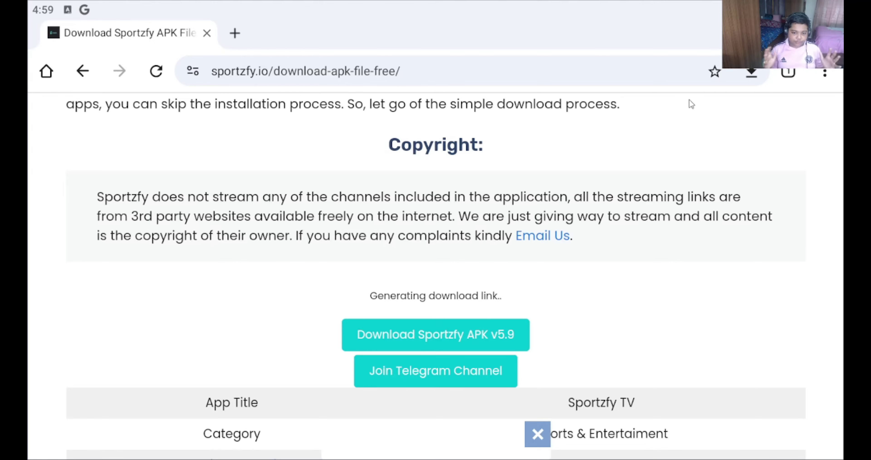
click(492, 335)
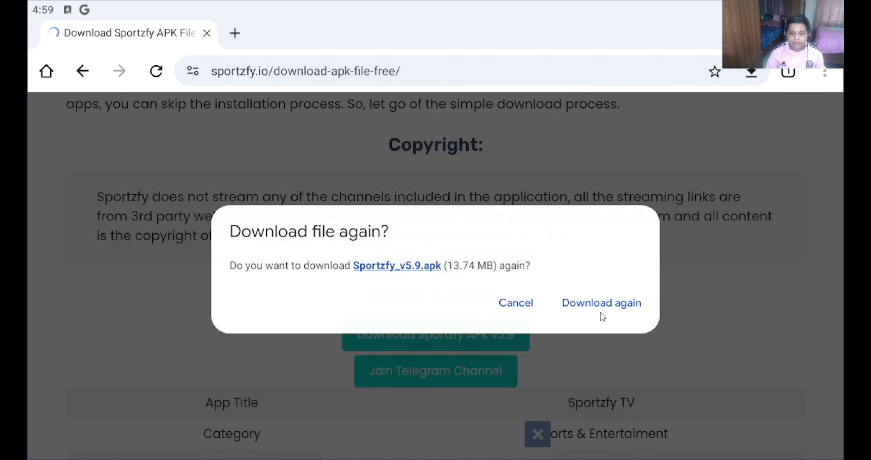
click(622, 303)
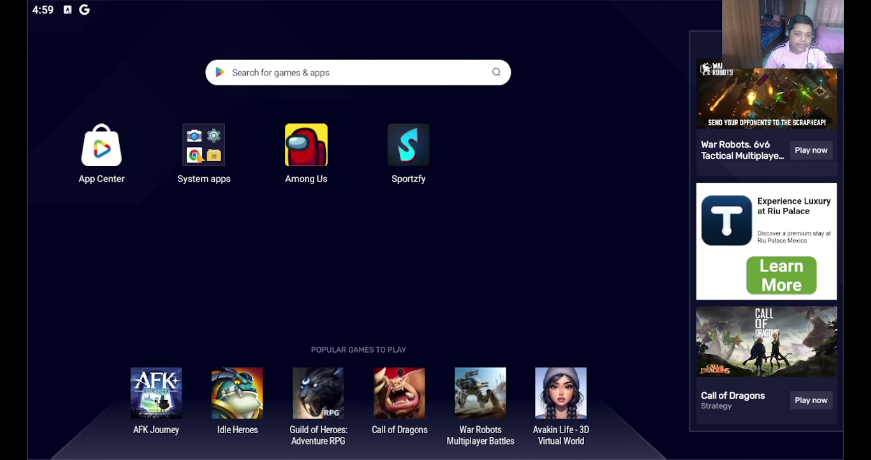
Install Sportzfy_v5.9 from Media Manager's Recently Added list, then return to the home screen
click(201, 155)
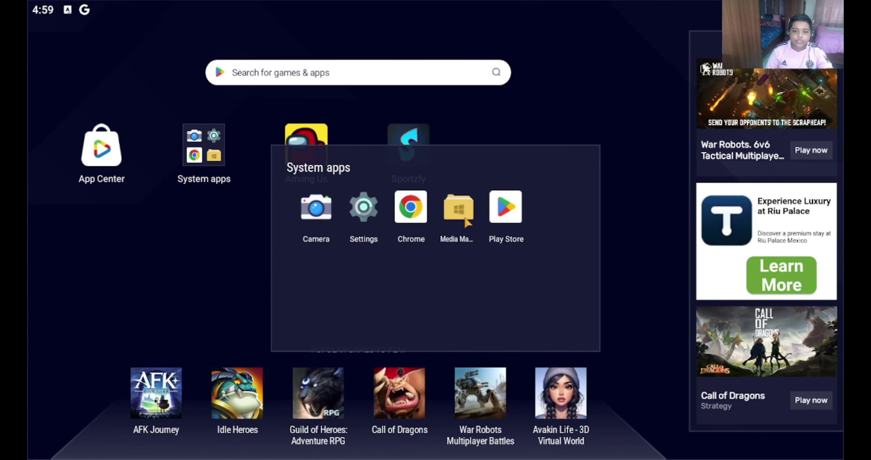
click(460, 209)
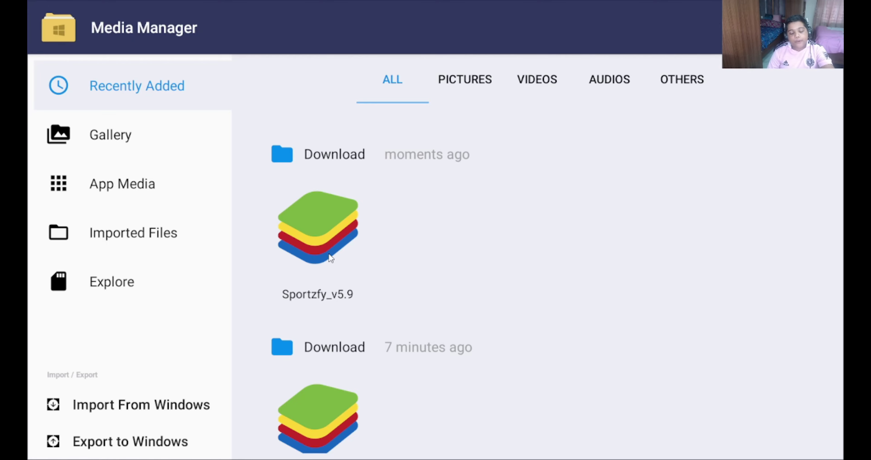
click(304, 216)
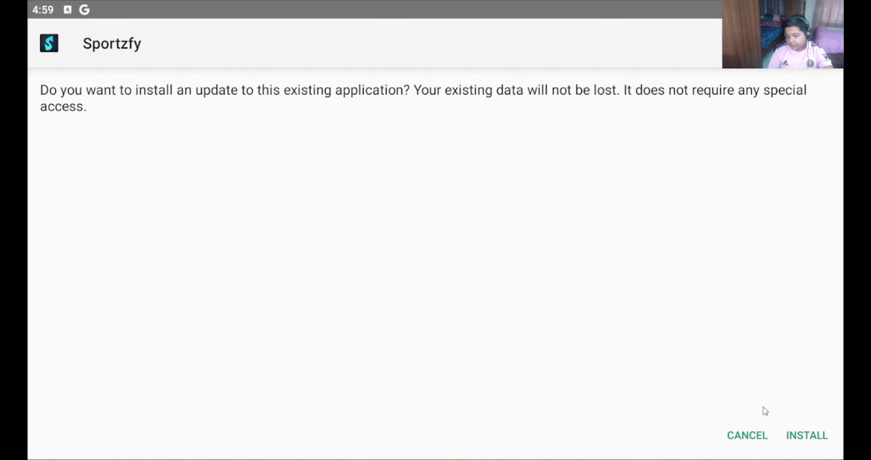
click(804, 439)
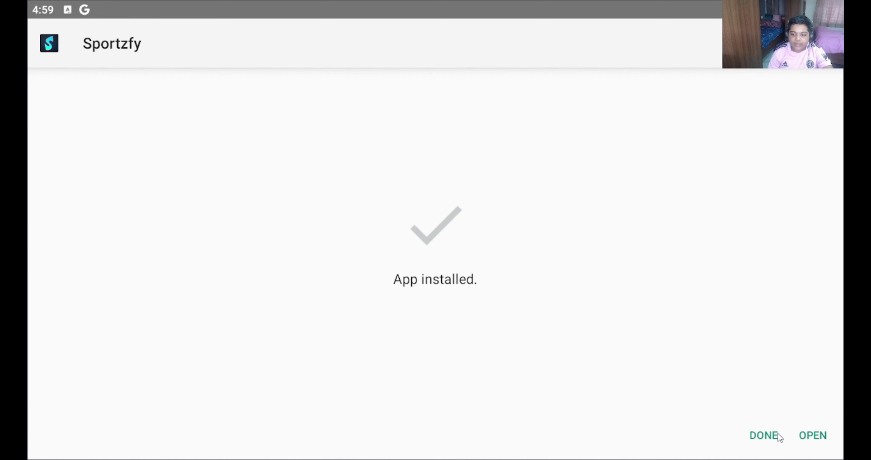
click(765, 434)
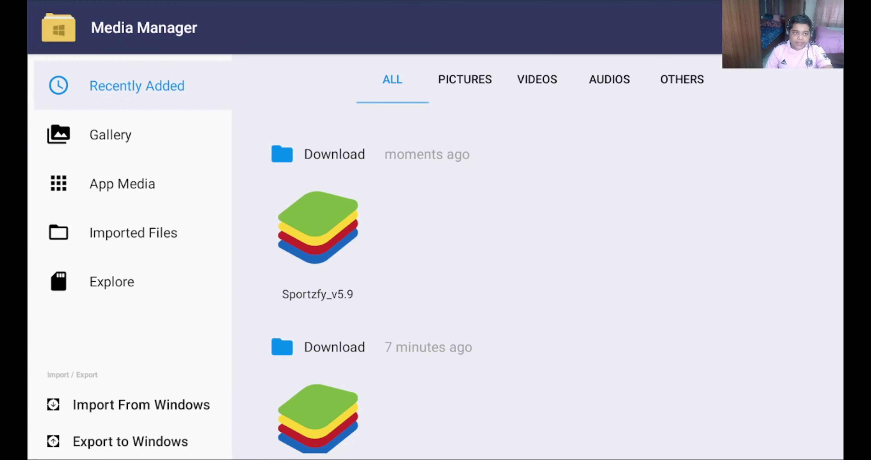
click(154, 0)
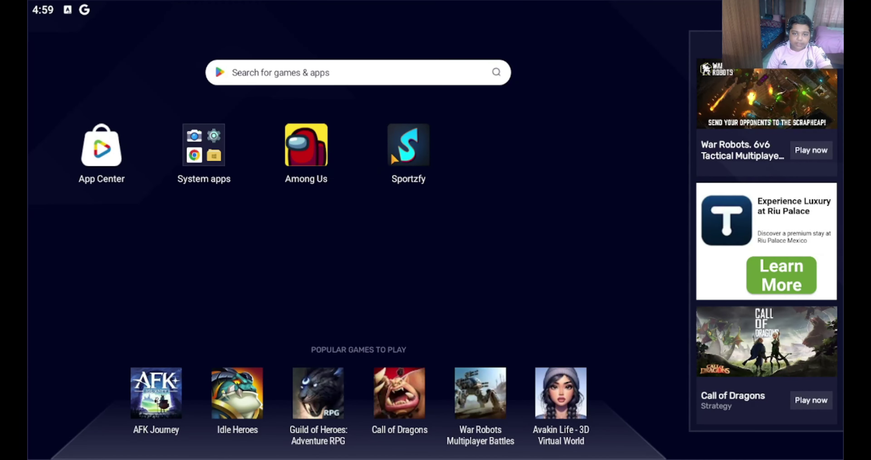
Launch Sportzfy and skip its ad to reach Live Events showing CAN vs IRE and NZ vs AFG
click(394, 159)
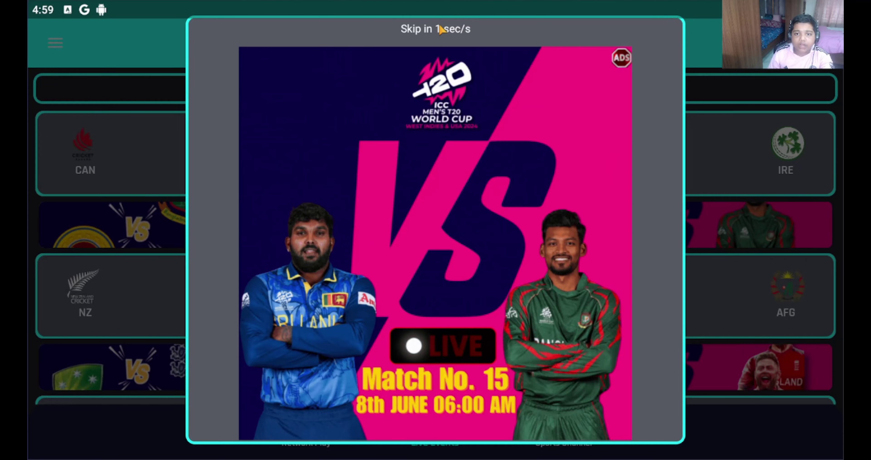
click(440, 29)
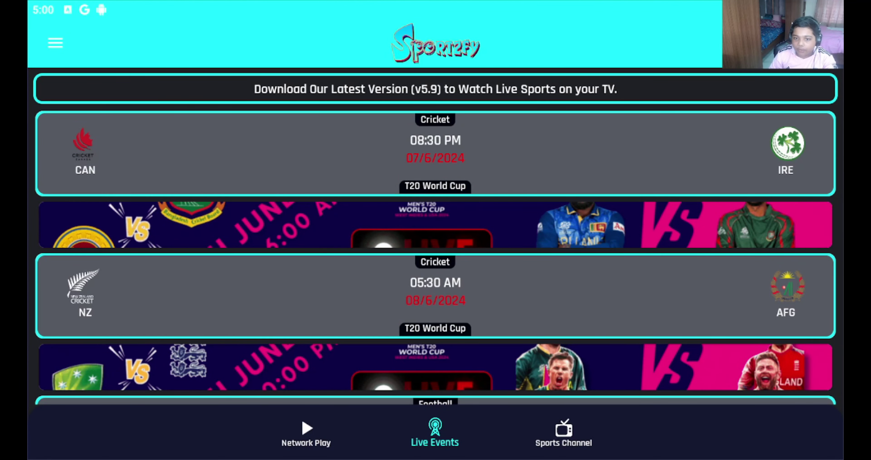